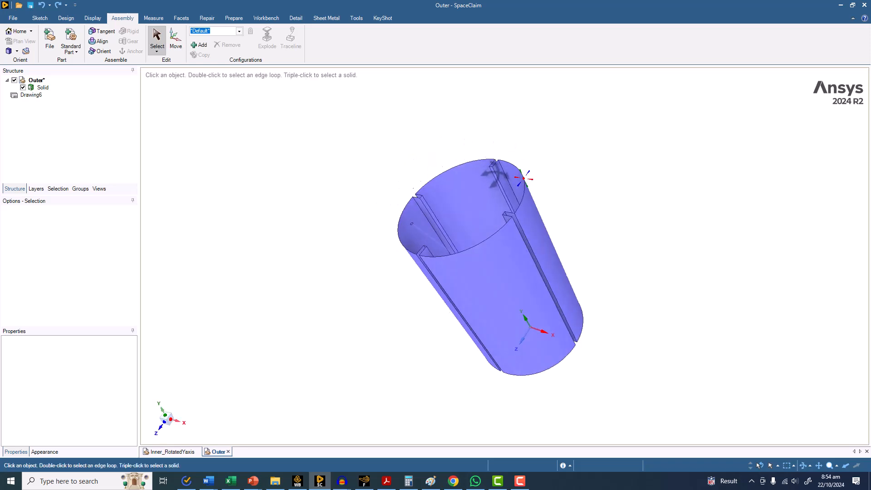
Show all hidden geometry of the Outer tank model
scroll(431, 249, up, 5)
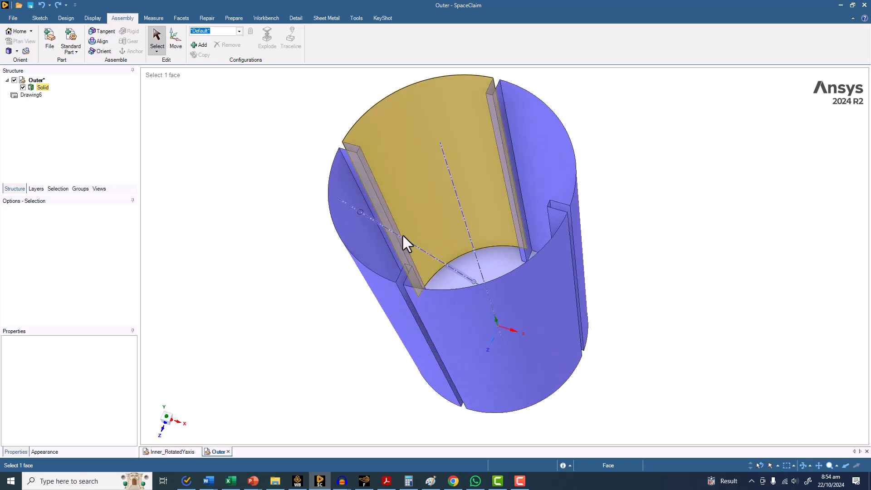
middle_drag(402, 235, 407, 237)
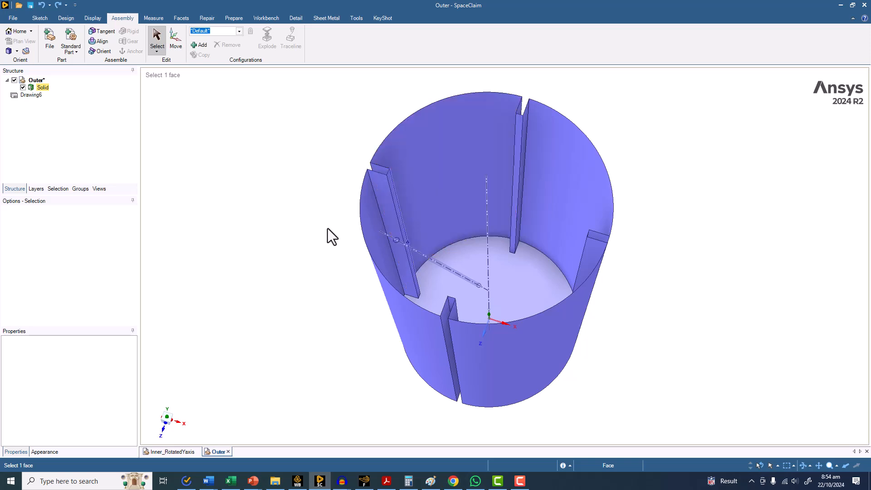
middle_drag(262, 227, 260, 227)
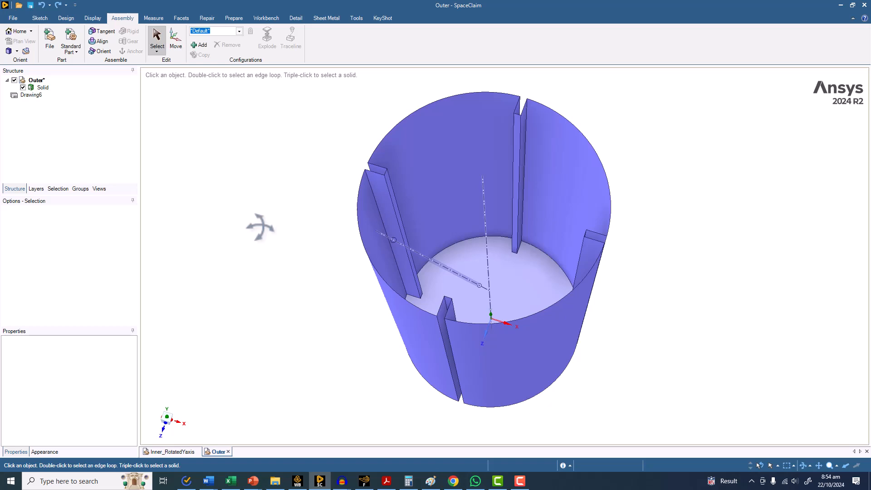
middle_drag(308, 228, 266, 208)
right_click(266, 208)
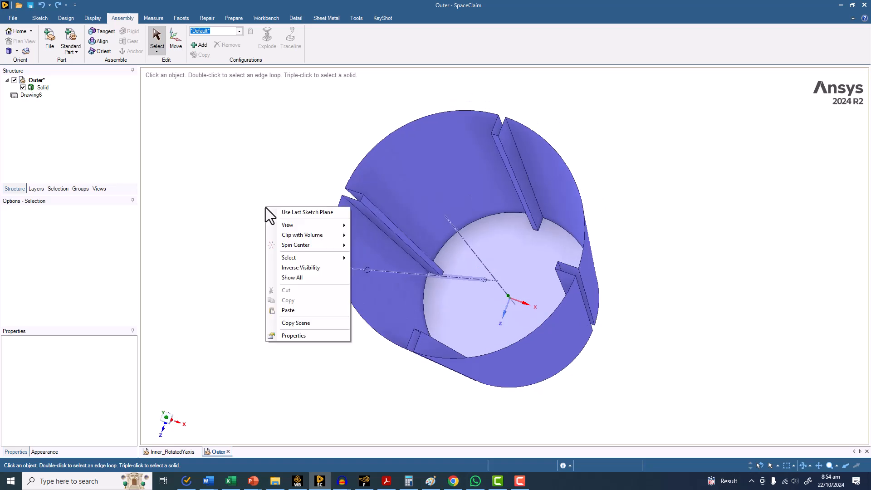
click(302, 278)
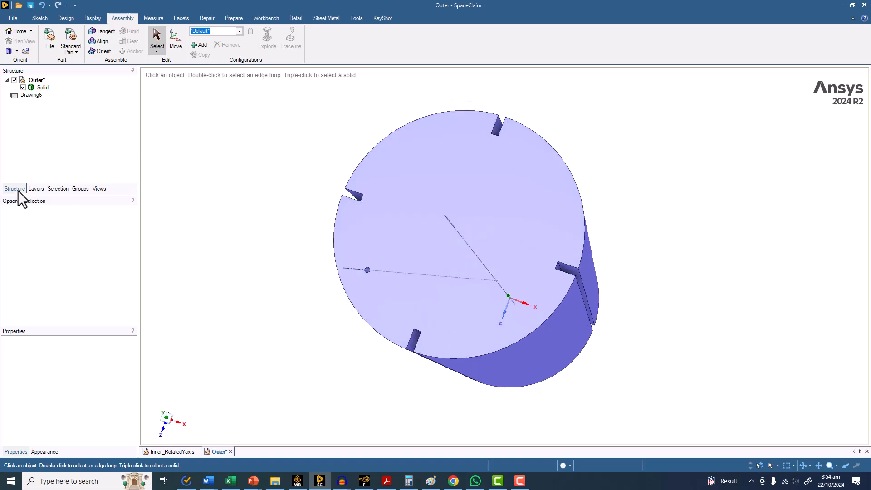
Hide the tank's flat top end face so the inner cylindrical cavity can be seen
click(472, 224)
right_click(475, 222)
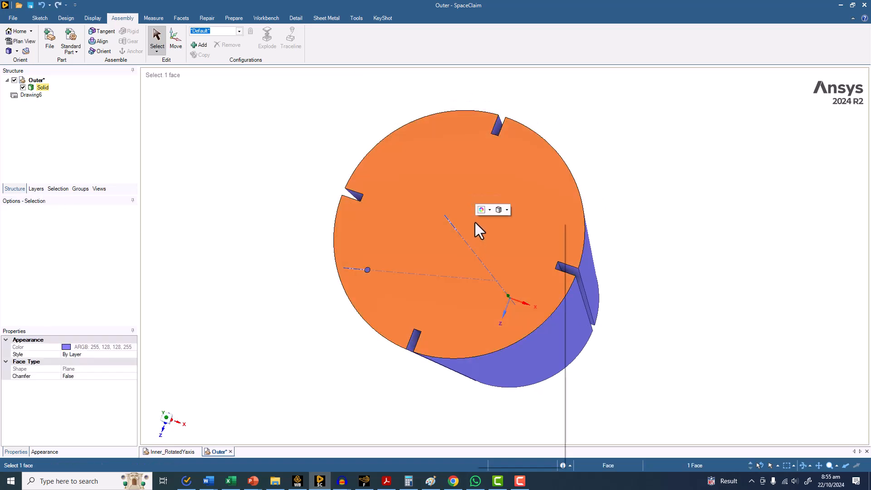
click(586, 360)
middle_drag(631, 234, 438, 249)
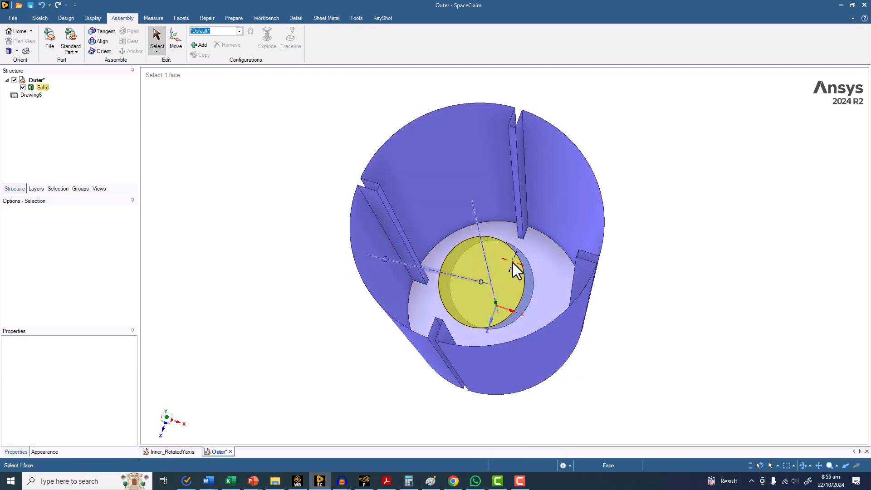
scroll(508, 266, up, 3)
click(509, 265)
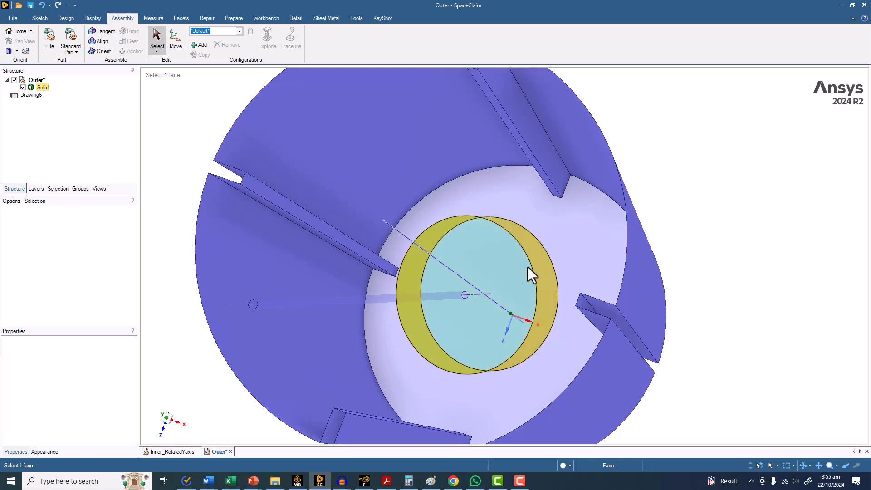
Save the tank model under the new file name Outer_RotatedYAxis in the same folder
click(13, 19)
click(19, 100)
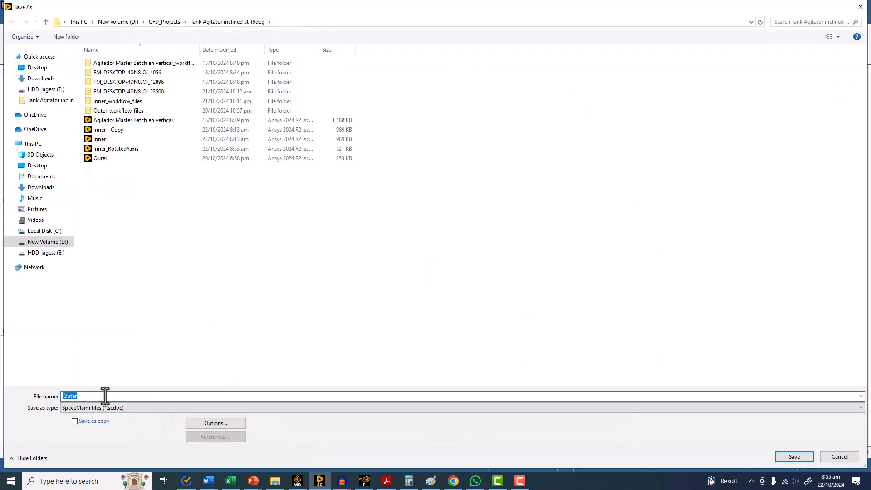
click(105, 396)
text(_RotatedYaxis)
key(Return)
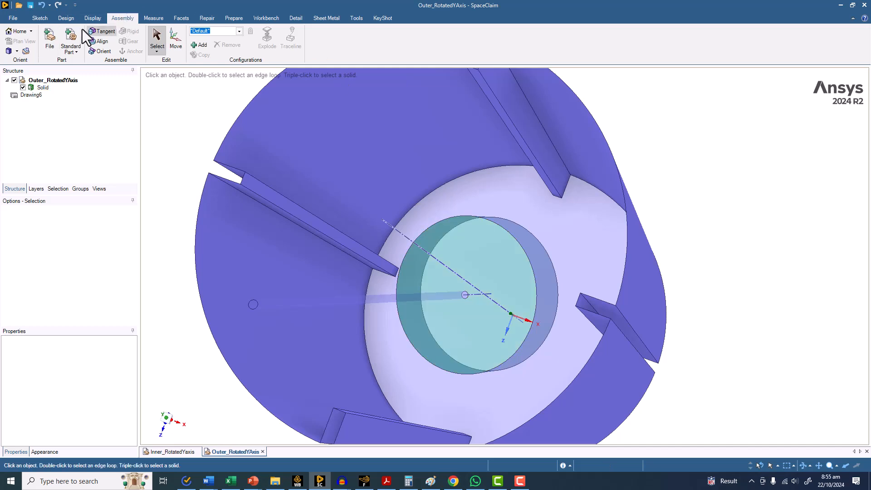
Insert the file Inner_RotatedYaxis into the tank model as a component
click(49, 40)
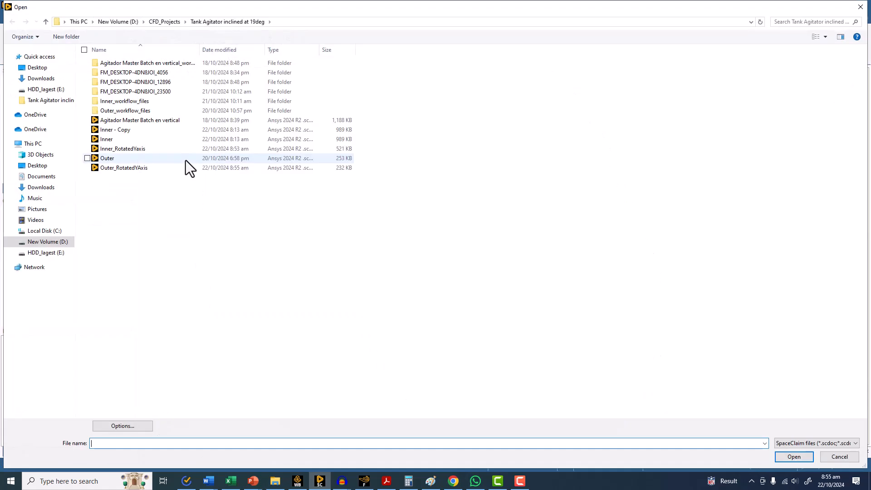
click(130, 150)
click(794, 457)
Hide the two cylindrical wall faces on the front of the tank to expose its interior
middle_drag(222, 267, 434, 292)
middle_drag(666, 246, 502, 270)
click(502, 269)
ctrl+click(411, 256)
right_click(411, 255)
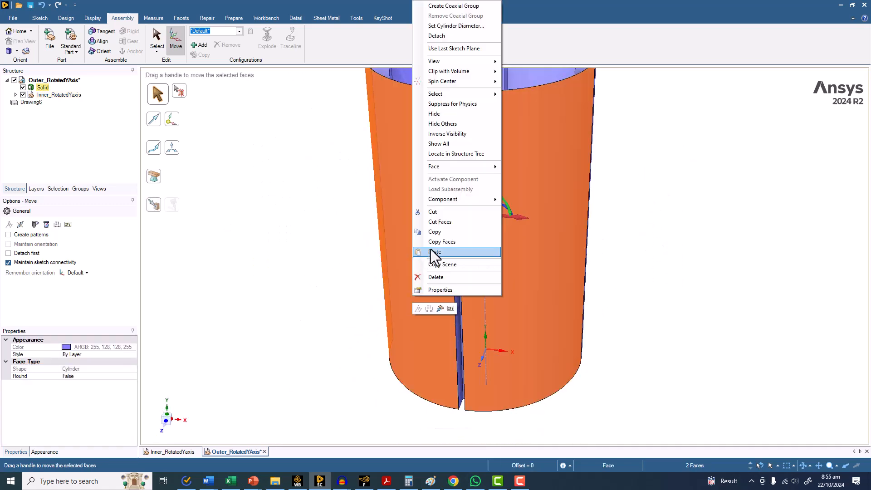
click(515, 168)
middle_drag(335, 322, 356, 361)
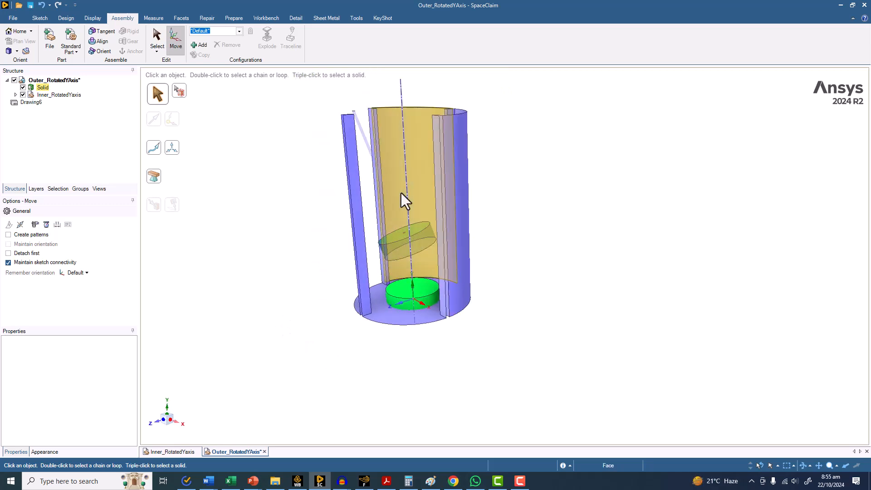
Align the cylindrical face of the tank's inclined shaft with the vertical axis through the inserted inner domain
mouse_move(292, 195)
middle_down()
mouse_move(295, 175)
mouse_move(308, 190)
middle_up()
scroll(391, 302, up, 3)
middle_drag(391, 302, 388, 289)
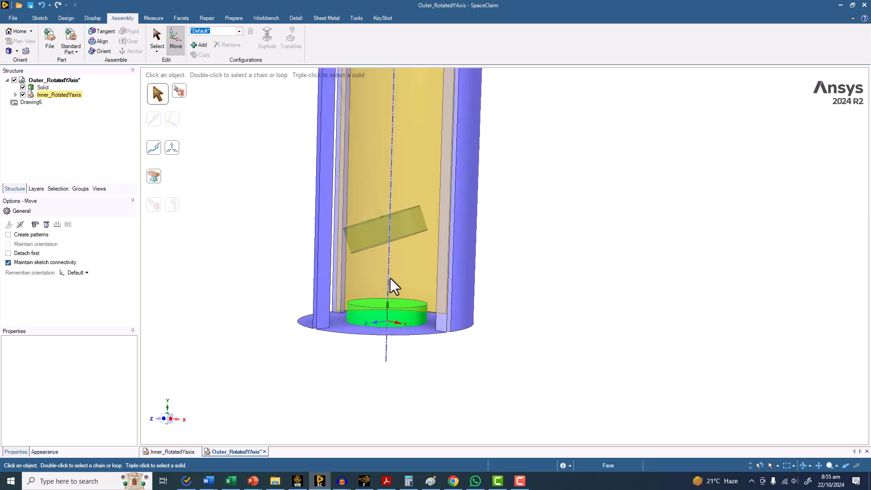
scroll(380, 235, up, 2)
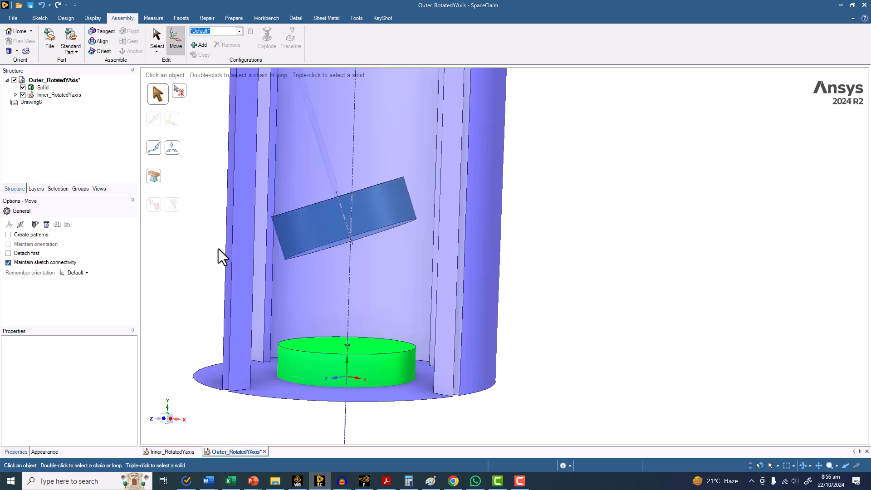
click(99, 41)
scroll(229, 214, down, 3)
middle_drag(231, 230, 246, 273)
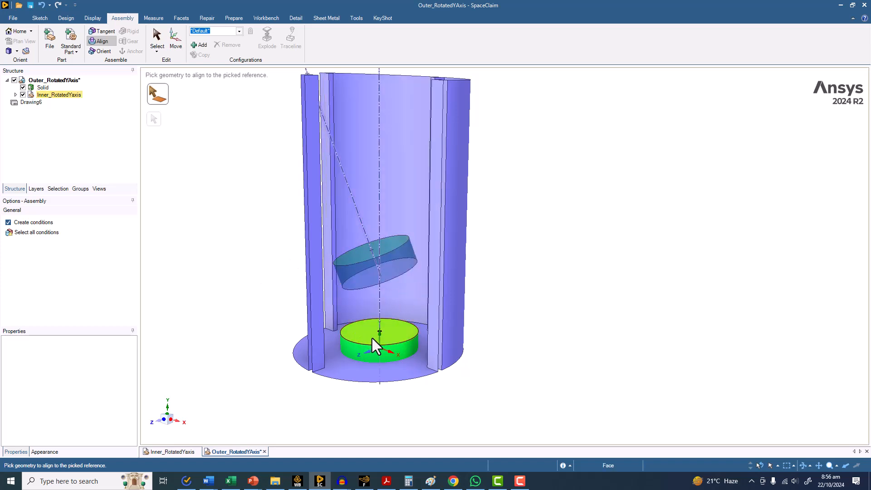
scroll(221, 223, up, 2)
middle_drag(225, 230, 234, 221)
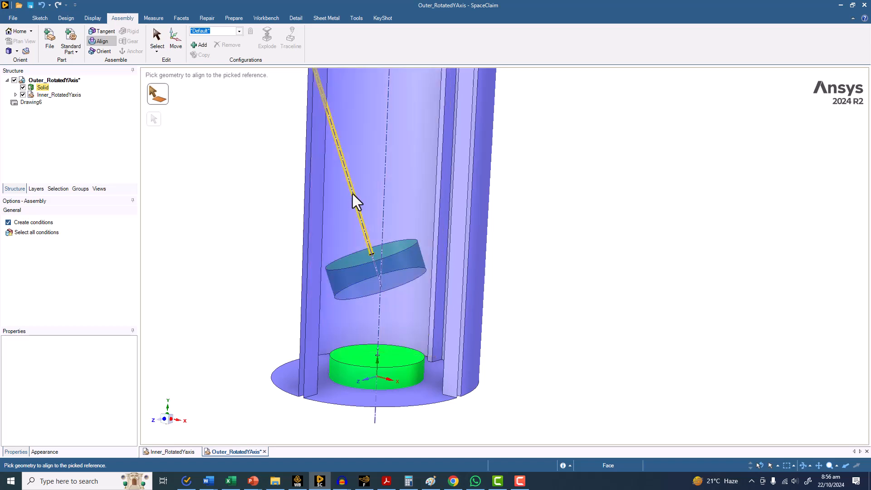
click(353, 194)
ctrl+middle_drag(227, 185, 243, 110)
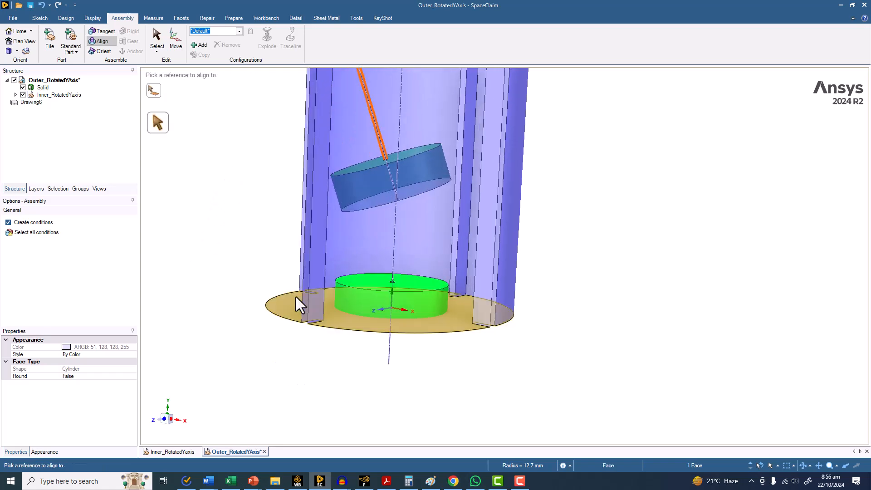
scroll(317, 293, up, 5)
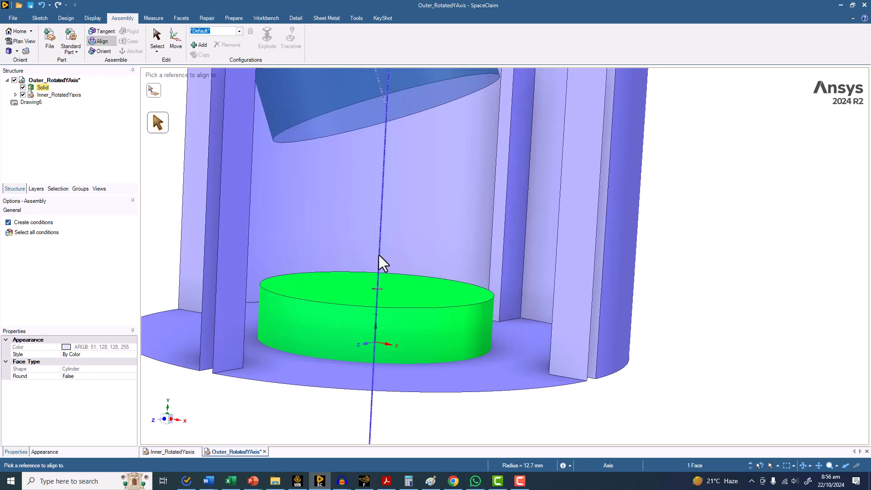
click(380, 255)
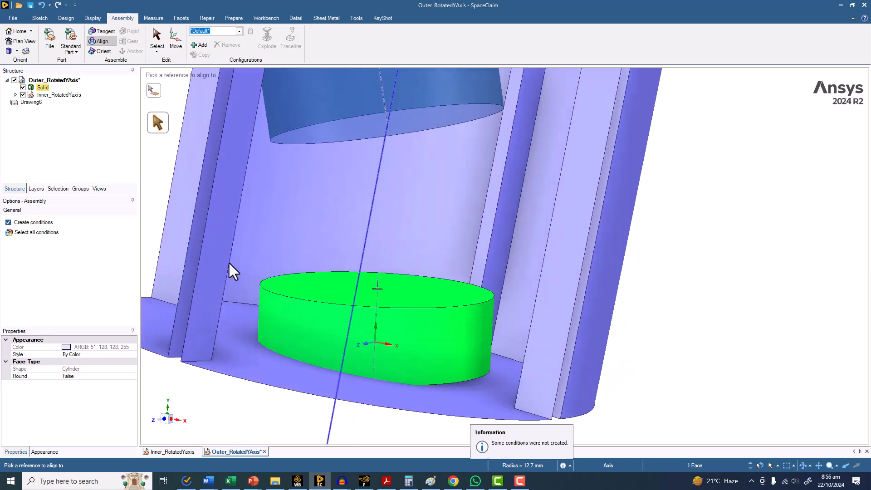
click(229, 264)
Apply a Tangent condition from the bottom face of the tank's cylindrical cavity to the bottom face of the inner domain
middle_drag(664, 341, 626, 305)
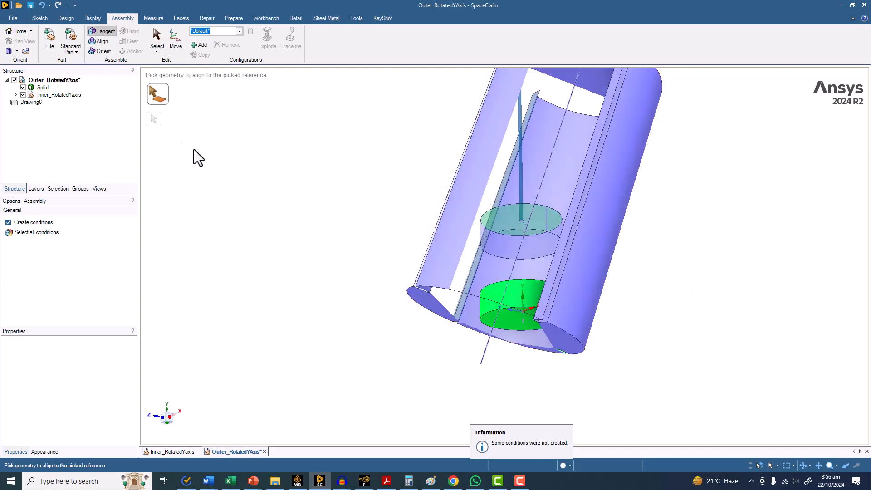
middle_drag(295, 213, 309, 202)
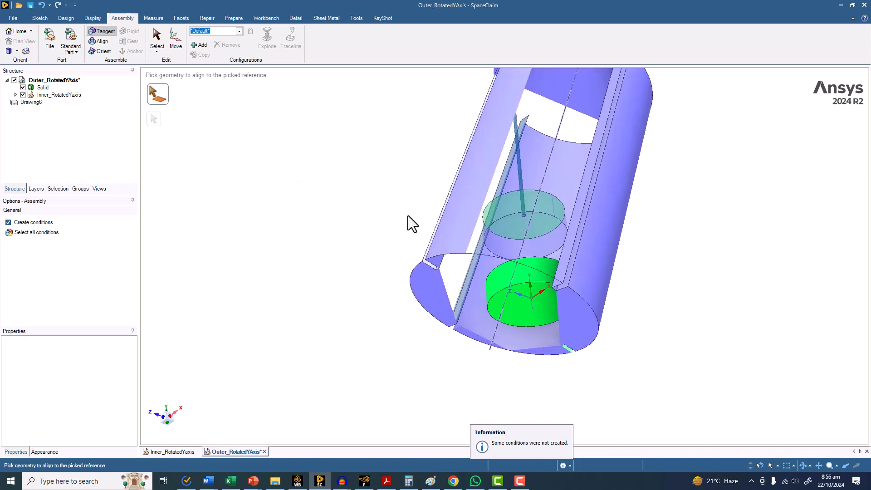
click(502, 231)
middle_drag(513, 290, 539, 281)
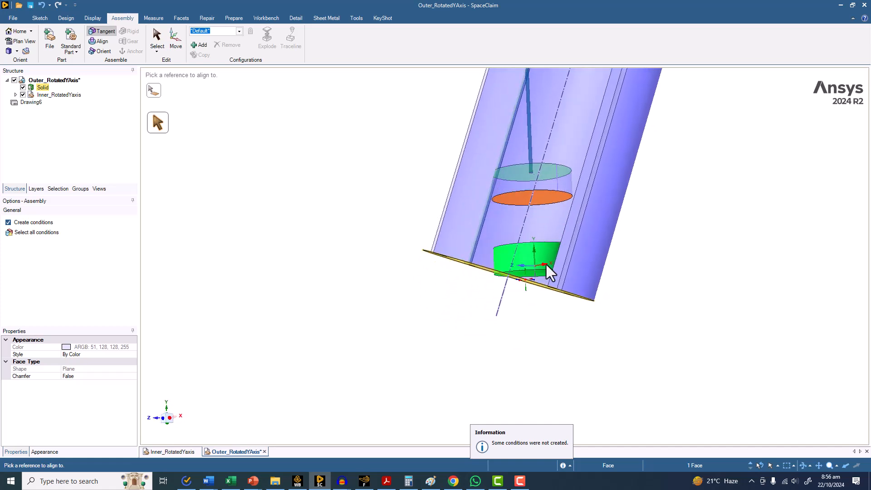
scroll(534, 284, up, 5)
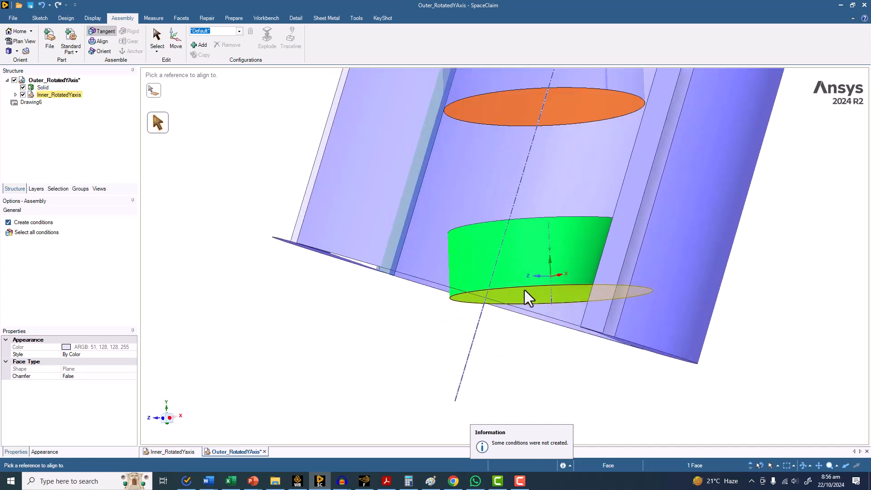
click(525, 290)
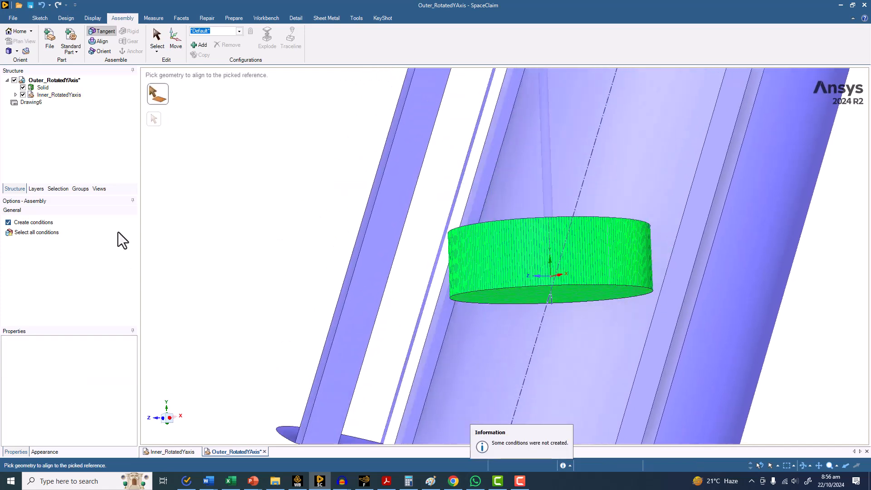
Delete the Inner_RotatedYaxis component from the tank model
scroll(259, 232, down, 3)
middle_drag(254, 232, 281, 233)
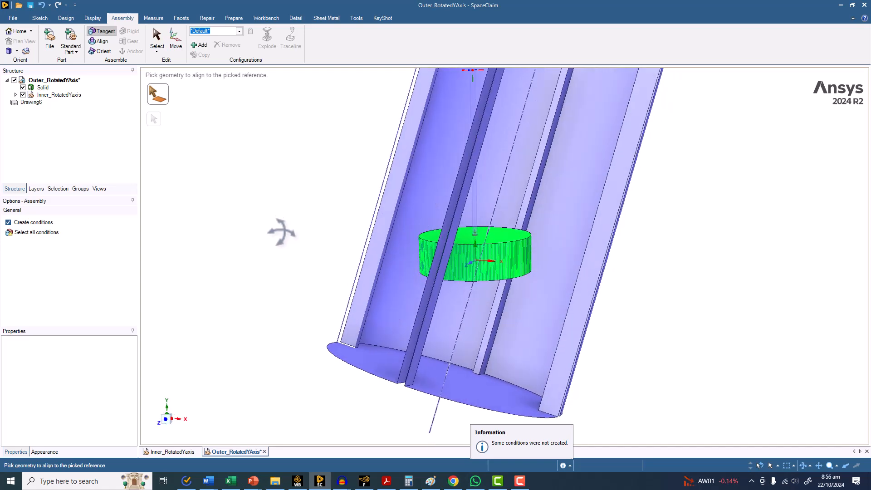
click(58, 95)
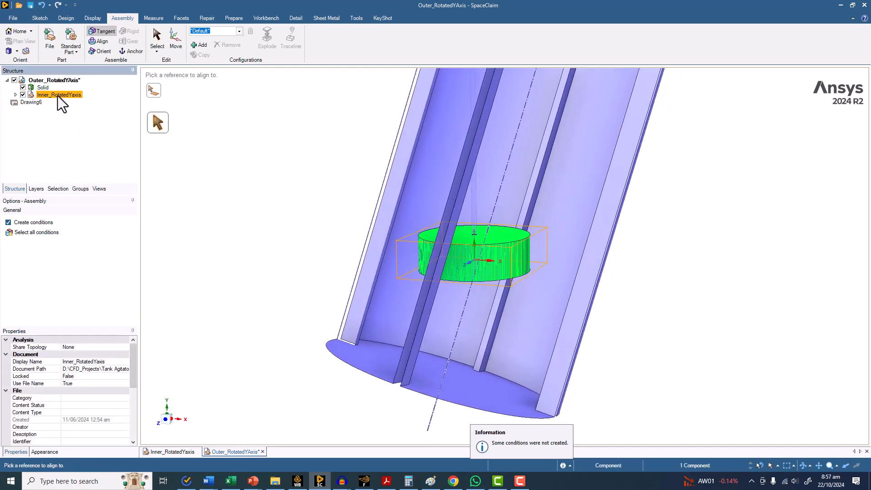
click(16, 95)
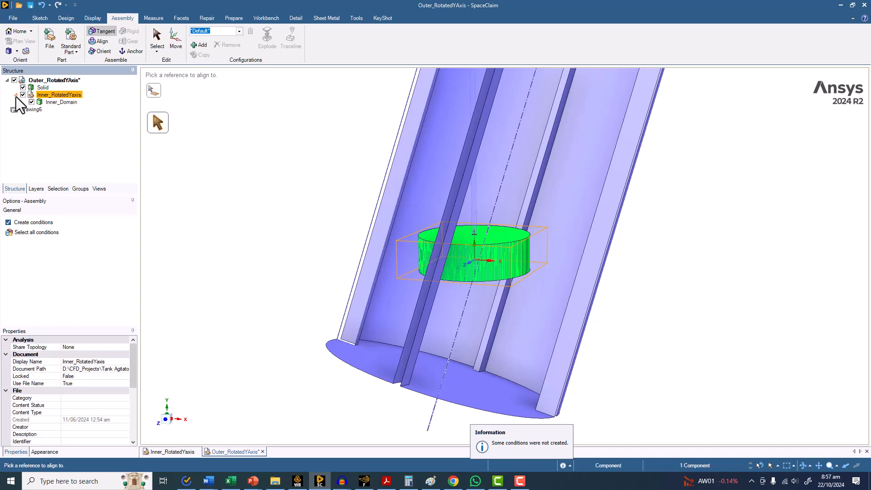
right_click(61, 94)
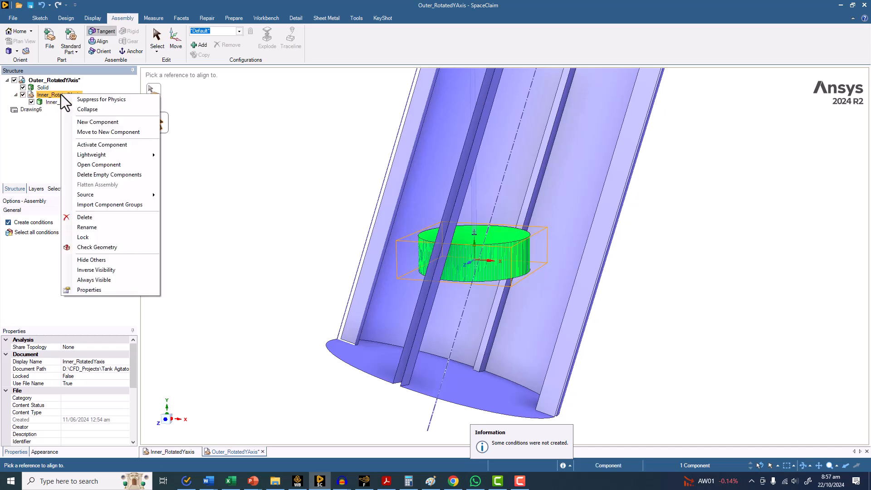
click(85, 218)
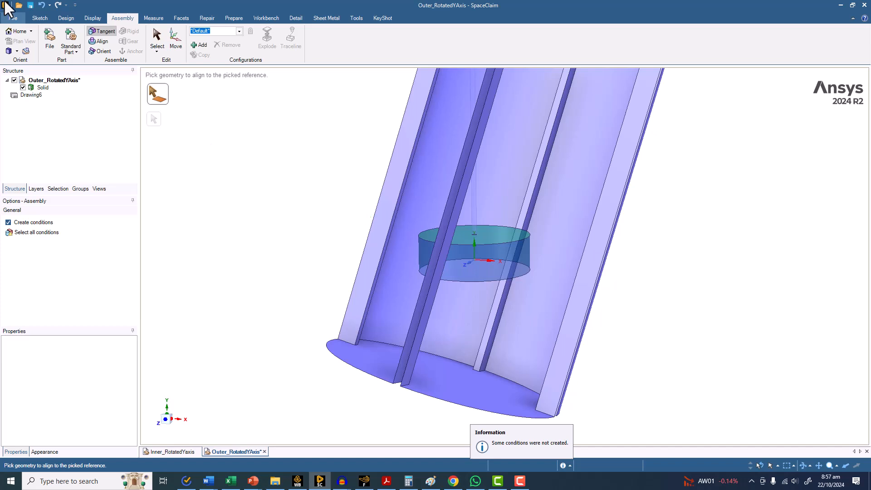
Save the repositioned tank model and view it as a whole
click(30, 5)
scroll(253, 171, down, 3)
middle_drag(253, 171, 276, 213)
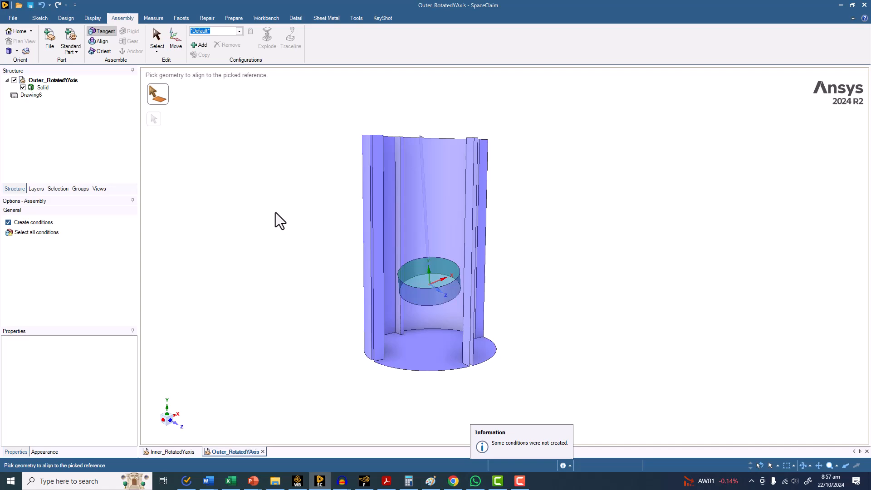
Switch to Fluent and open the Y component of inner_domain's rotation-axis direction for editing
click(364, 481)
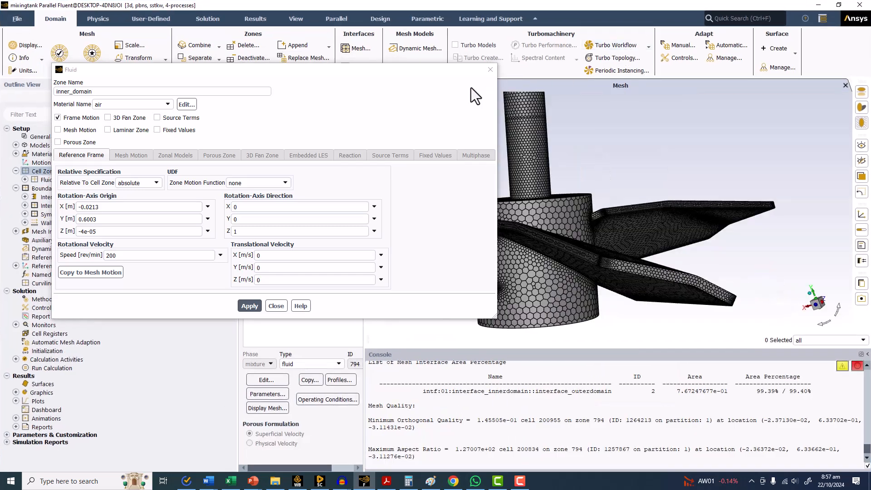
drag(424, 69, 494, 132)
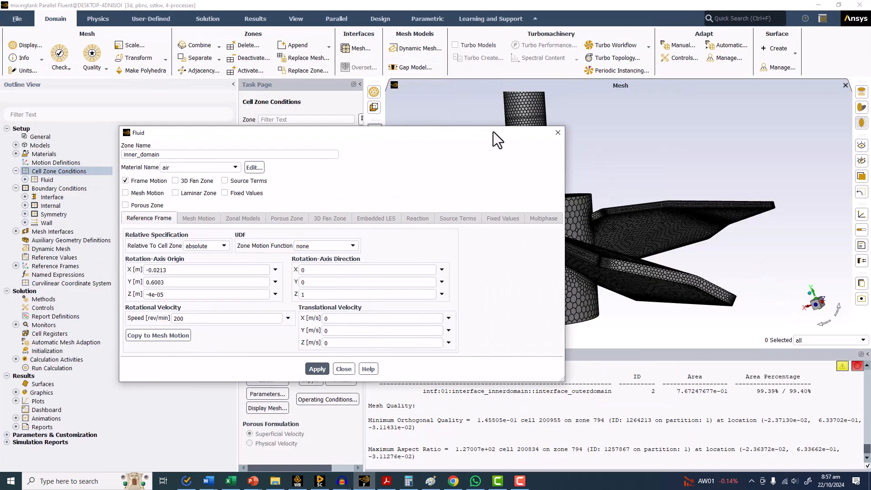
double_click(320, 281)
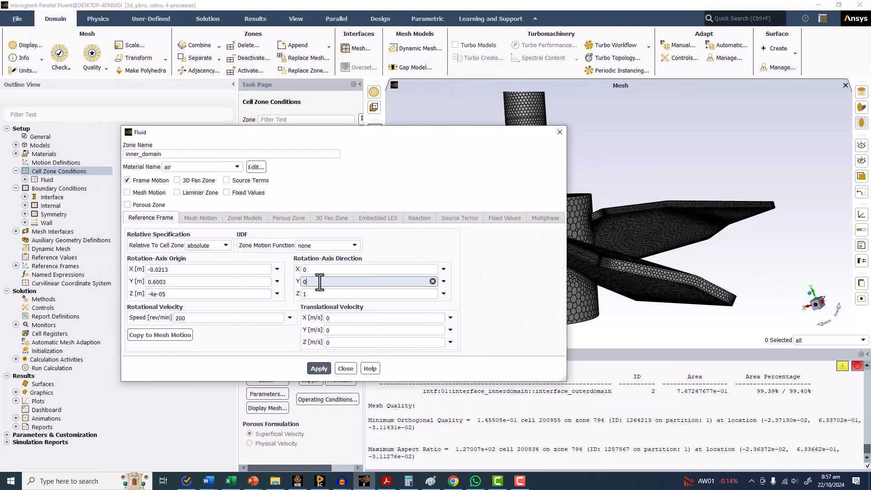